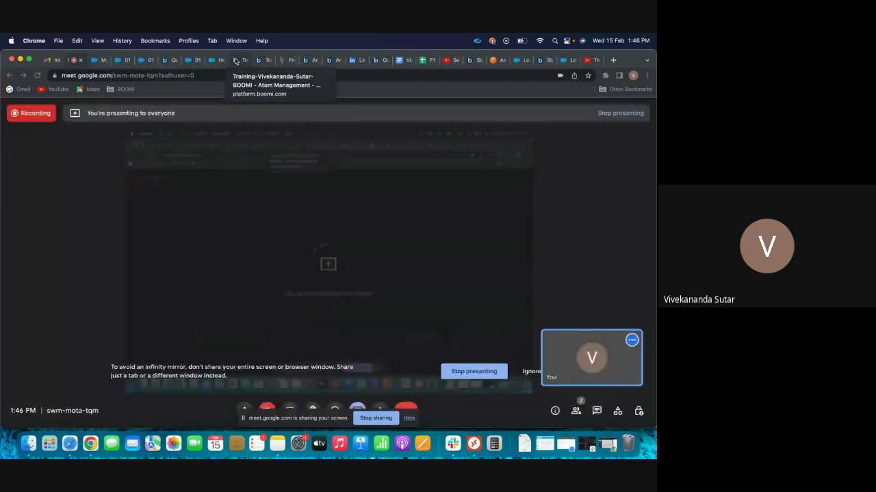
Open the account's Document Tracking settings in Boomi and select the "file name" tracked field
click(235, 60)
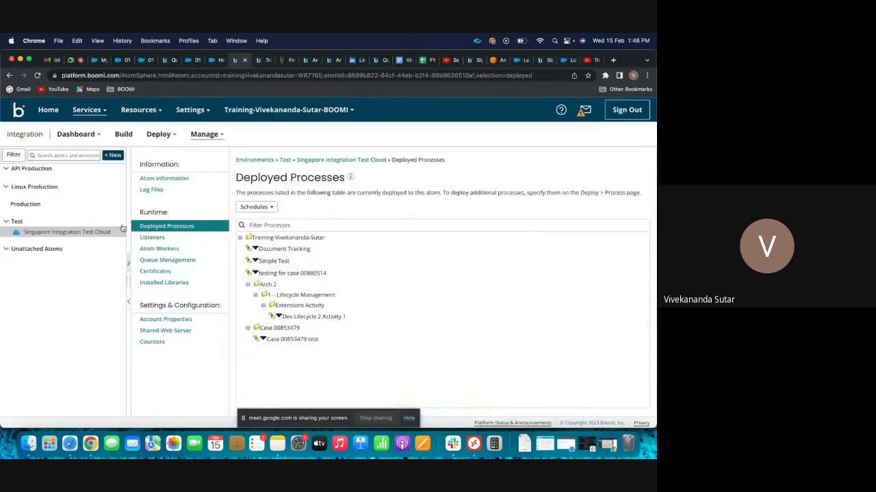
click(206, 111)
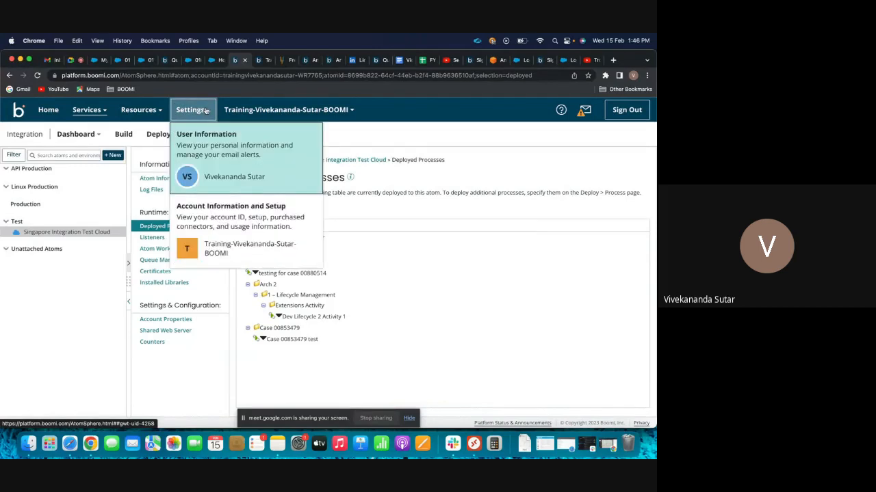
click(242, 232)
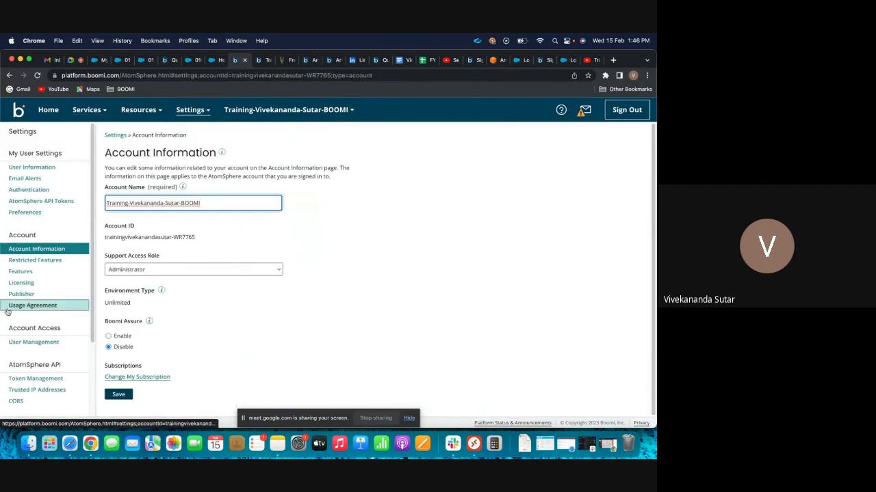
scroll(7, 309, down, 3)
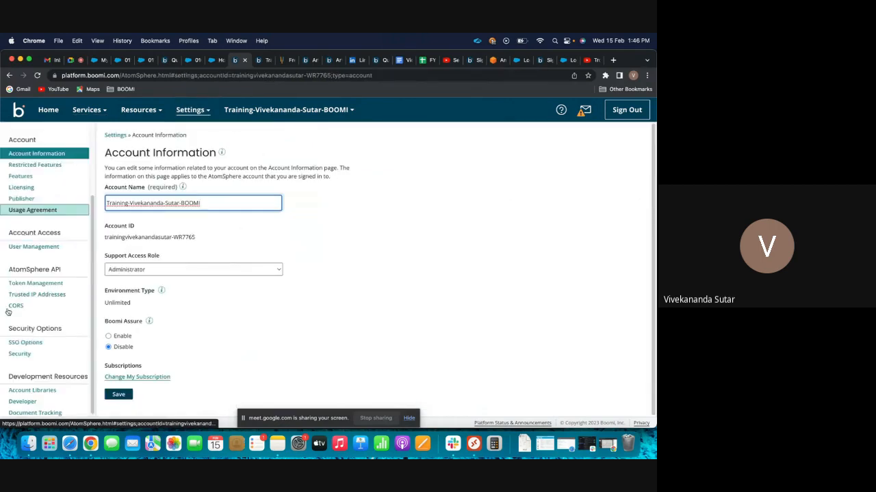
click(46, 413)
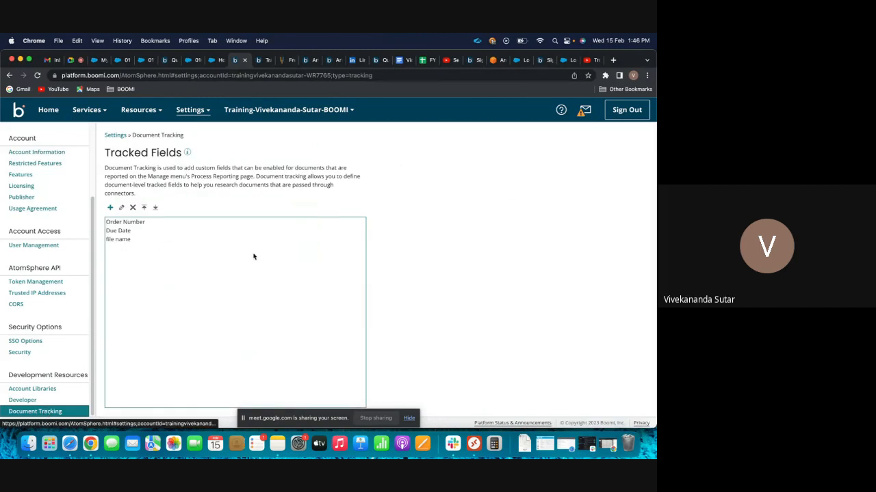
click(143, 241)
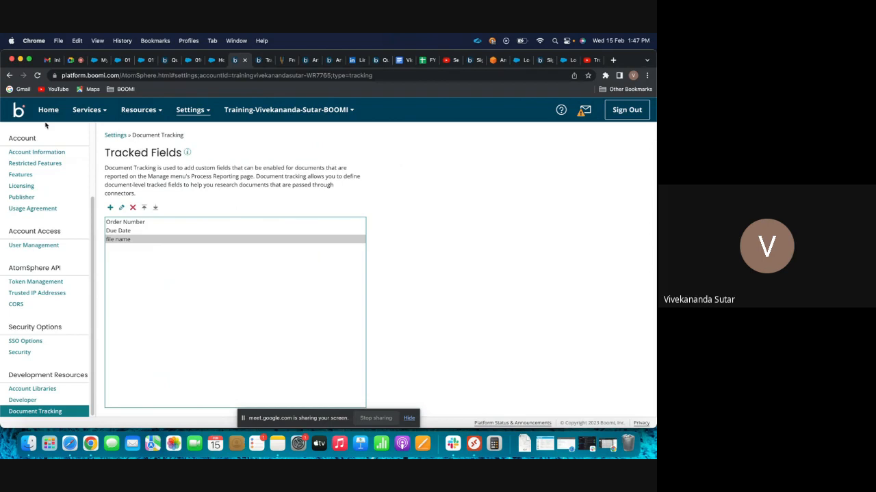
Go back to the Integration service to show the Document Tracking process on the build canvas
click(90, 116)
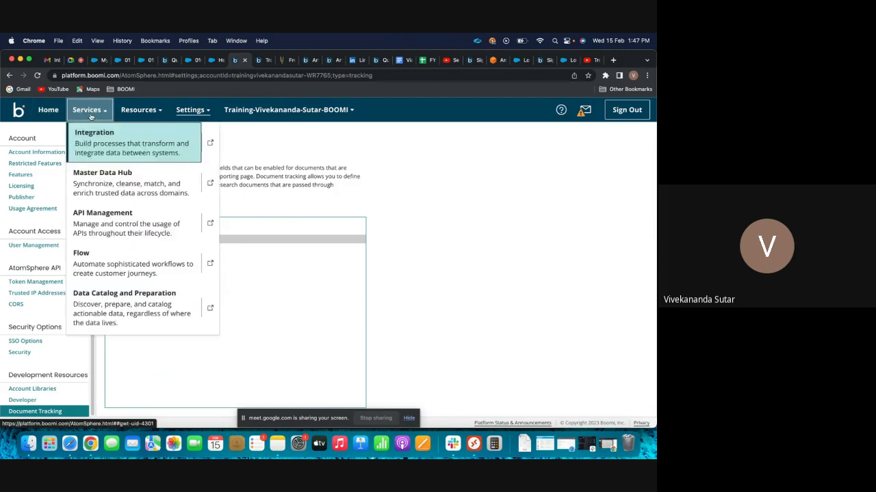
click(297, 274)
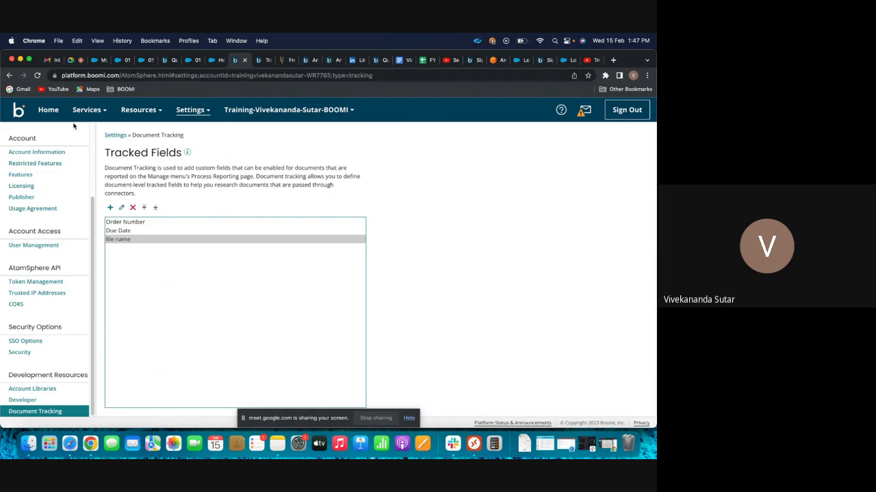
click(95, 111)
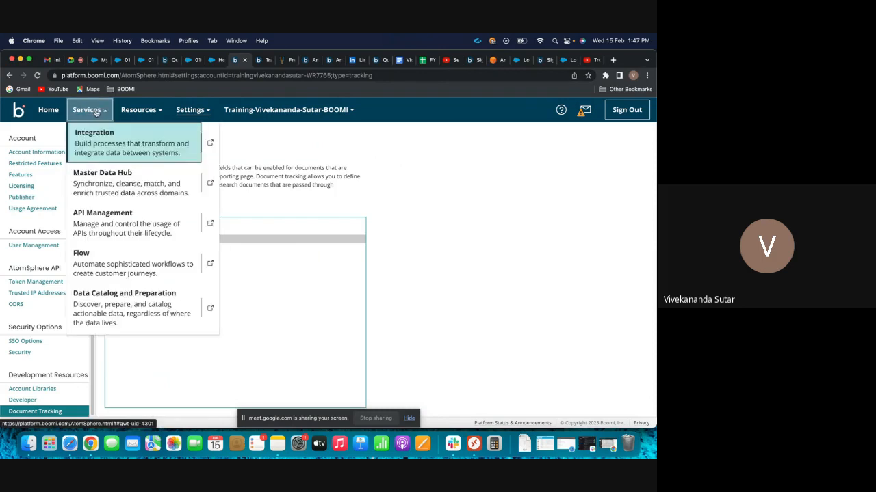
click(103, 145)
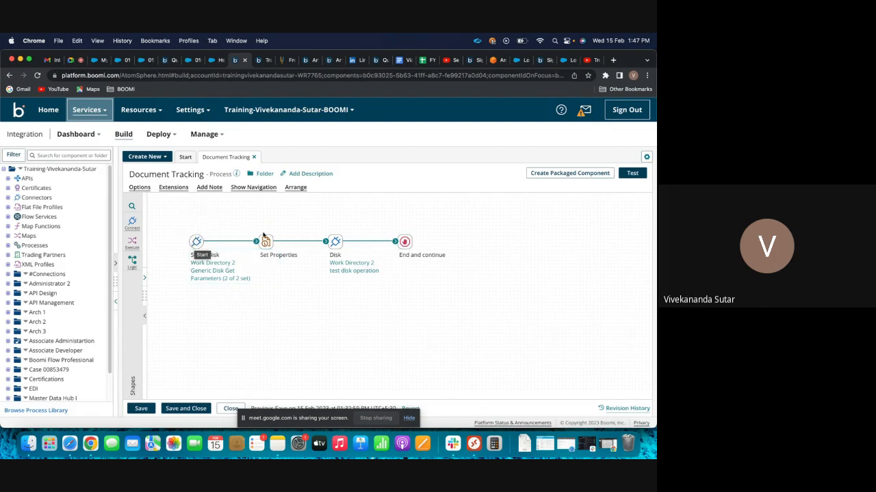
Review the values of the Disk - File Name and Disk - Directory properties in the Set Properties shape and close it
mouse_move(267, 241)
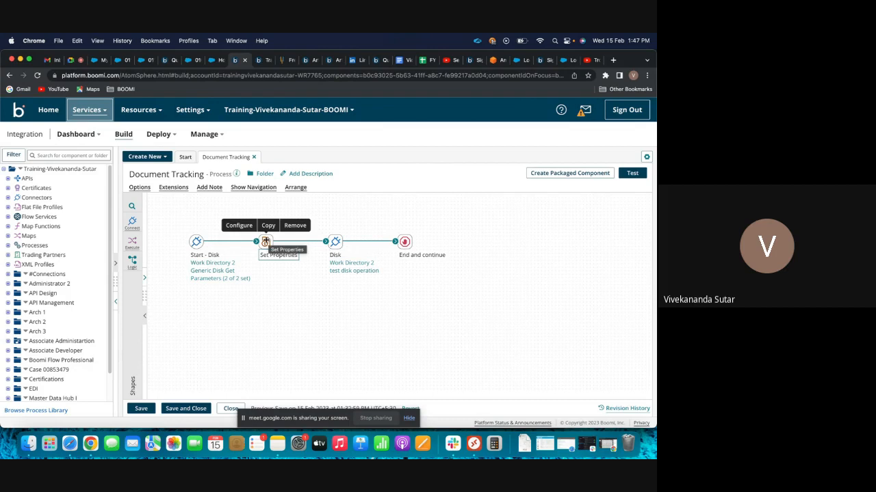
click(265, 242)
click(436, 299)
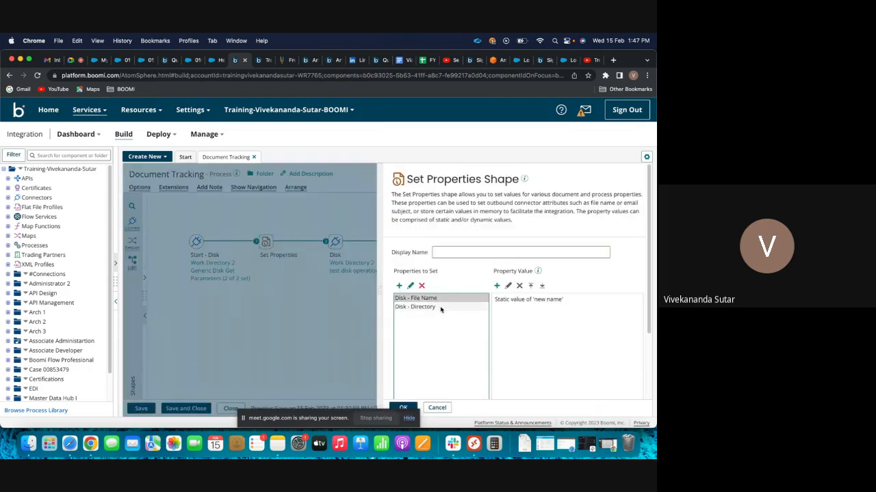
click(440, 307)
click(436, 298)
click(409, 418)
click(402, 408)
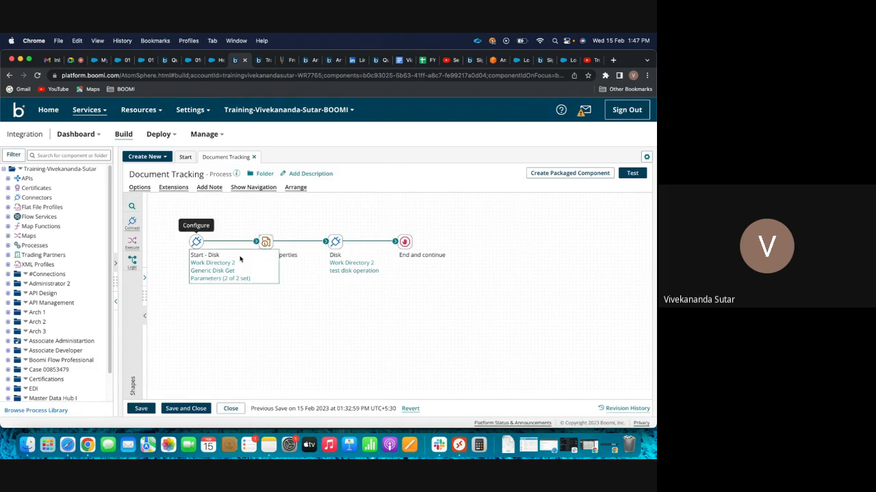
Review the connection and operation of the Disk connector after Set Properties and close it without changes
mouse_move(262, 245)
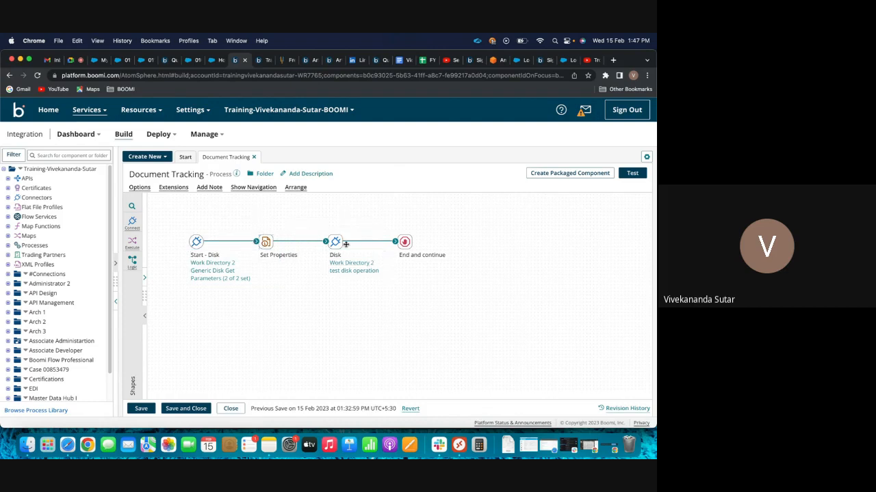
mouse_move(335, 241)
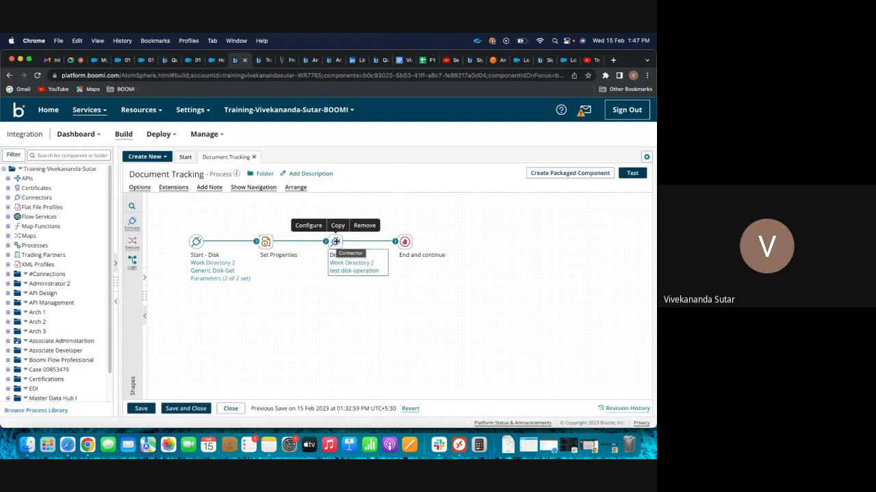
click(335, 243)
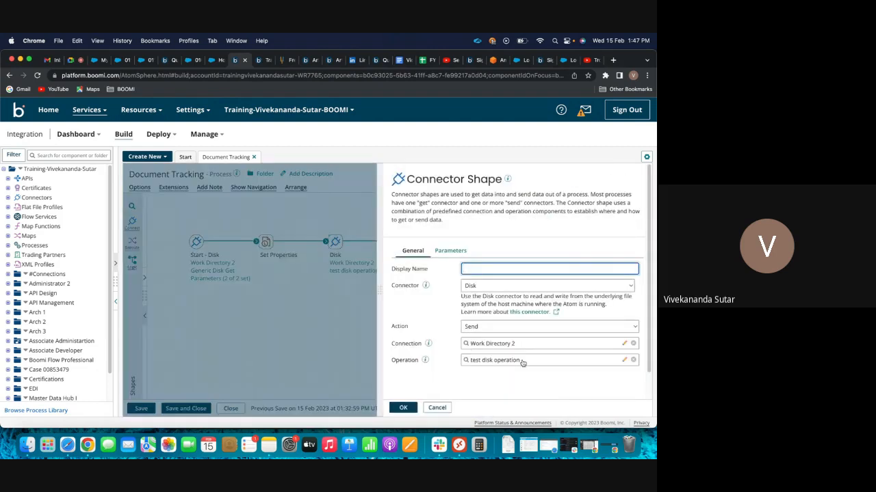
click(437, 407)
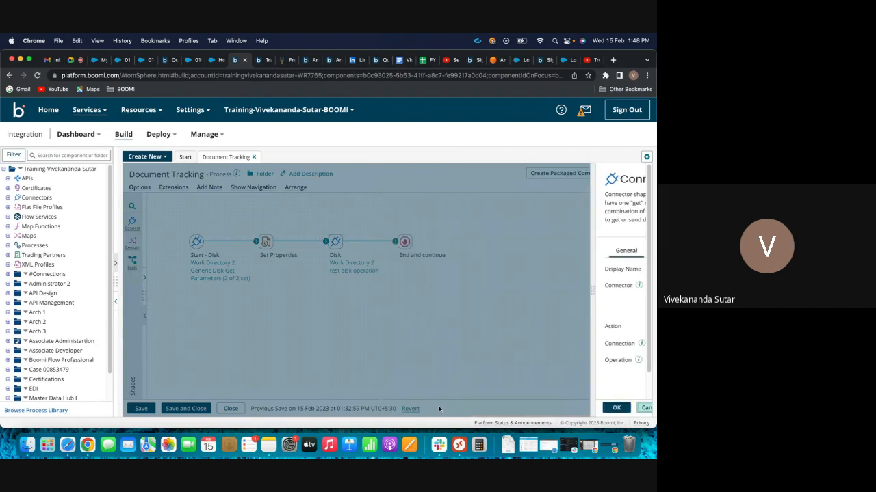
mouse_move(269, 252)
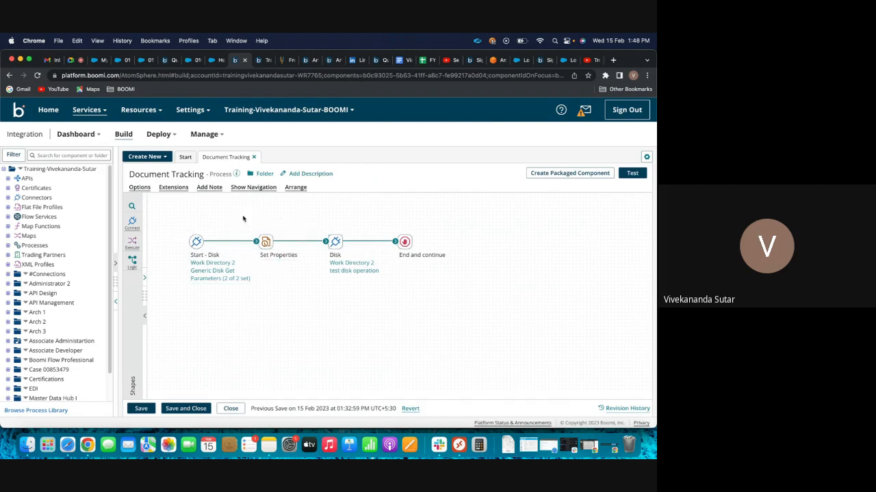
Open the Document Tracking execution in Process Reporting and view the file name of the start Disk step's successful document
click(210, 137)
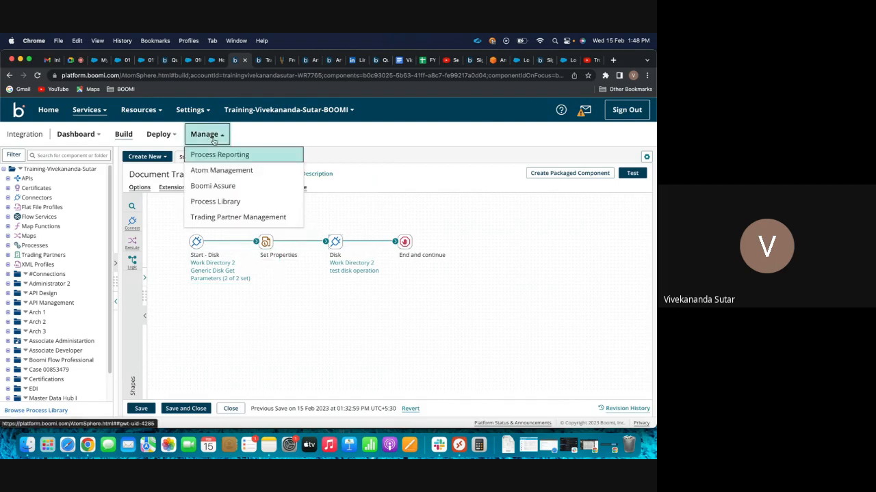
click(229, 157)
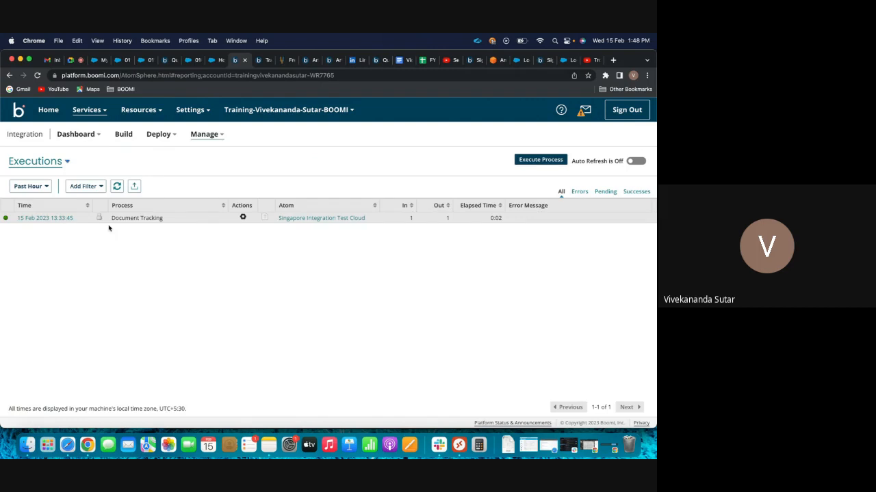
click(50, 219)
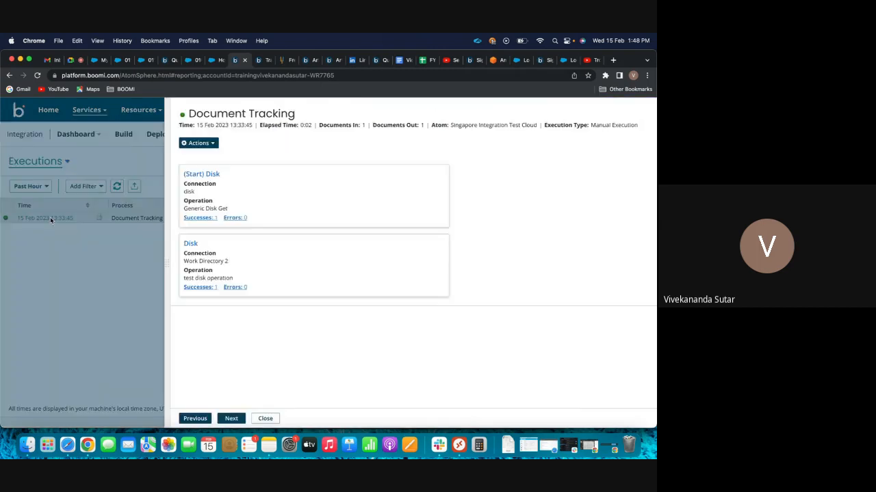
click(205, 219)
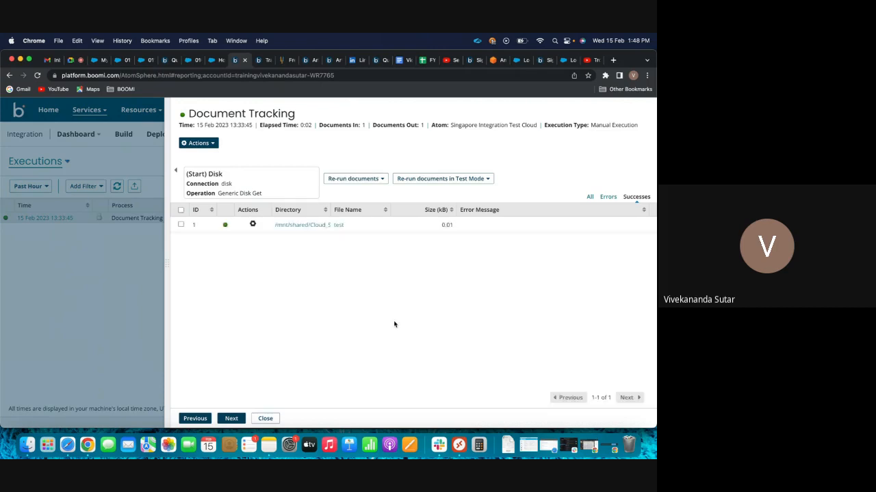
click(339, 225)
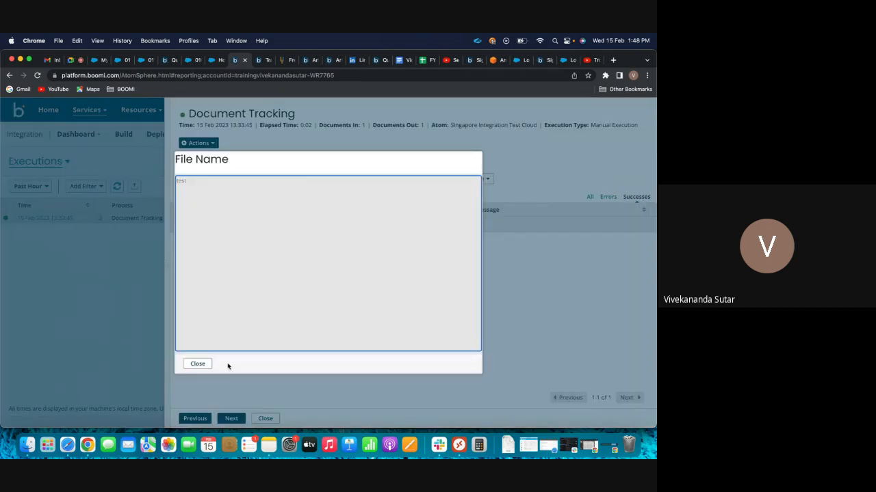
click(197, 364)
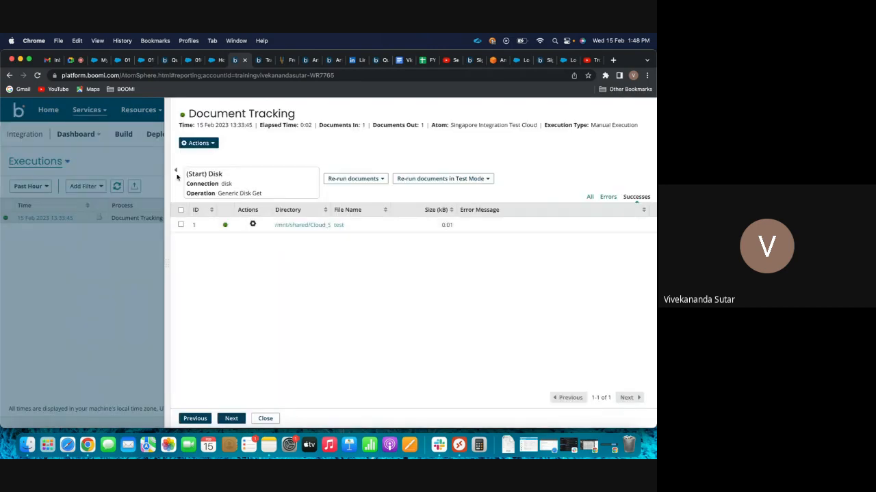
click(176, 171)
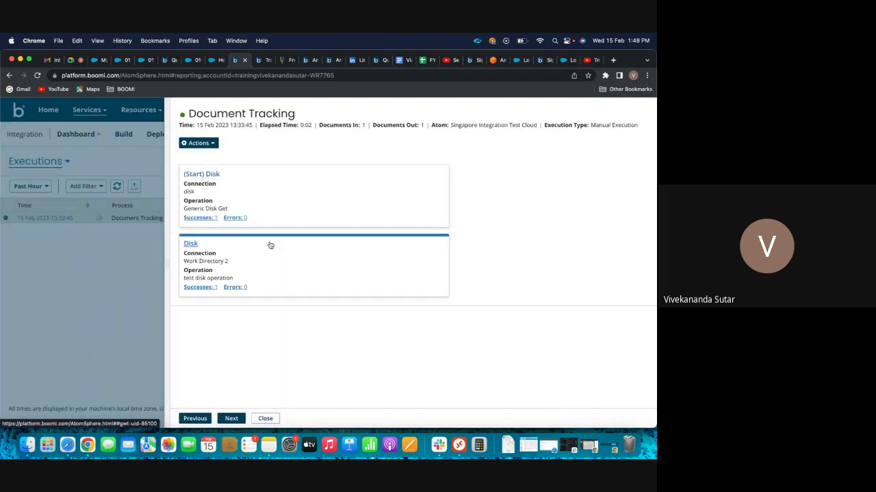
View and select the File Name value of the second Disk step's successful document, and close the execution details
click(200, 288)
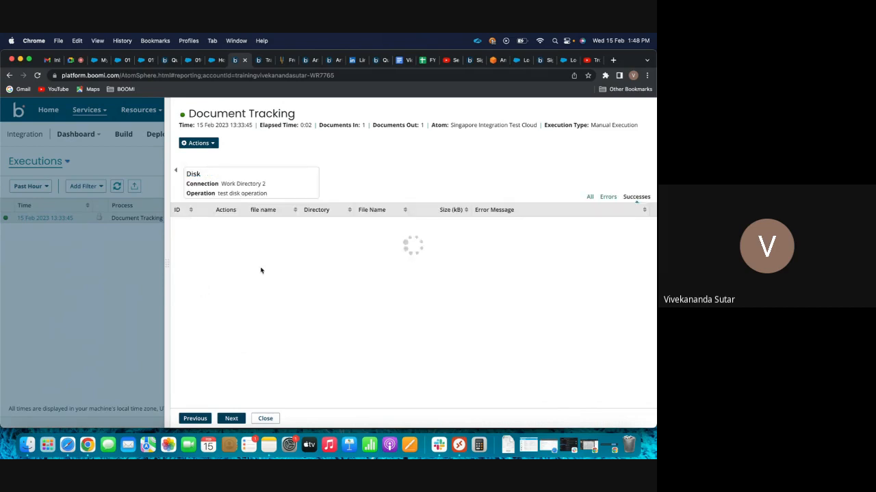
click(372, 225)
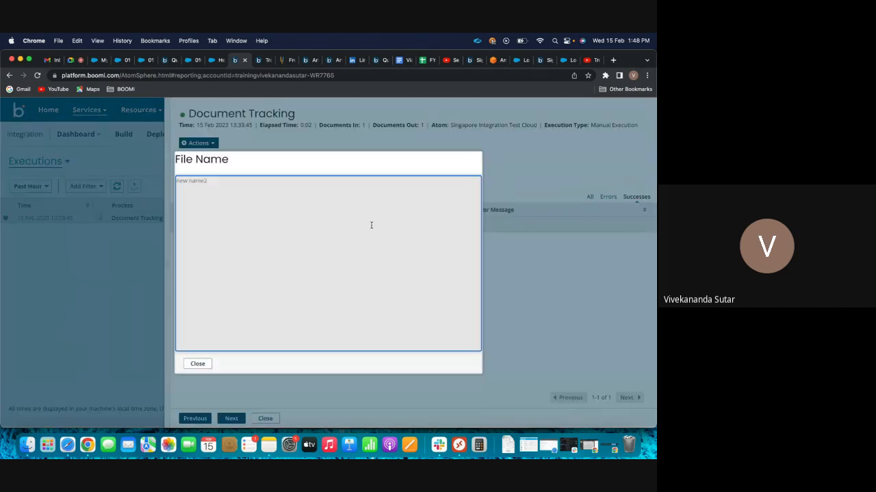
triple_click(194, 183)
click(197, 367)
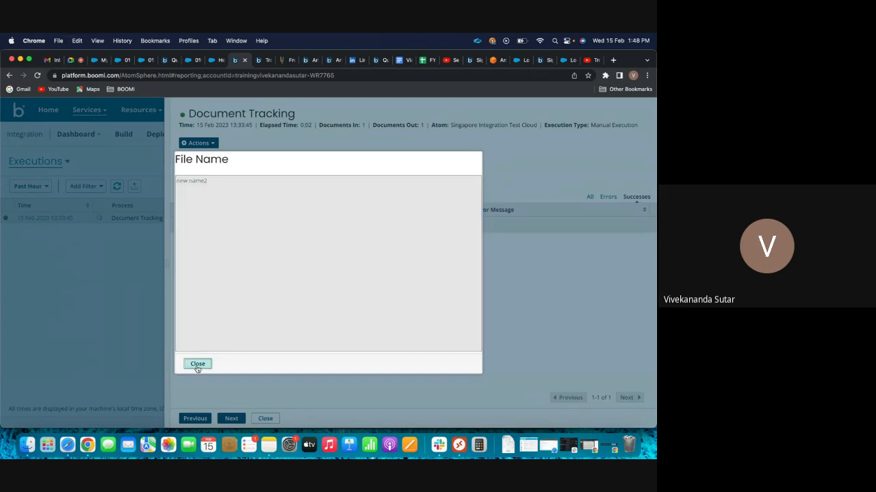
click(266, 419)
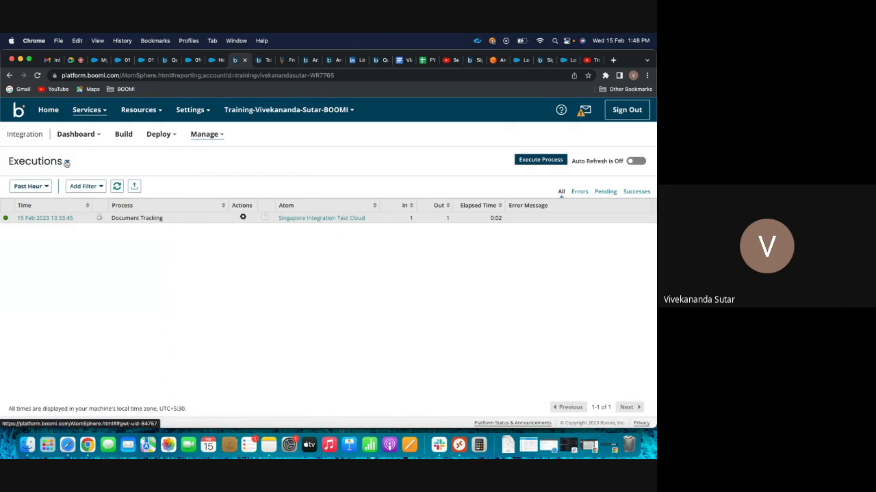
Switch the report from Executions to Documents and filter it by the tracked field User Defined - file name for "new name2"
click(66, 163)
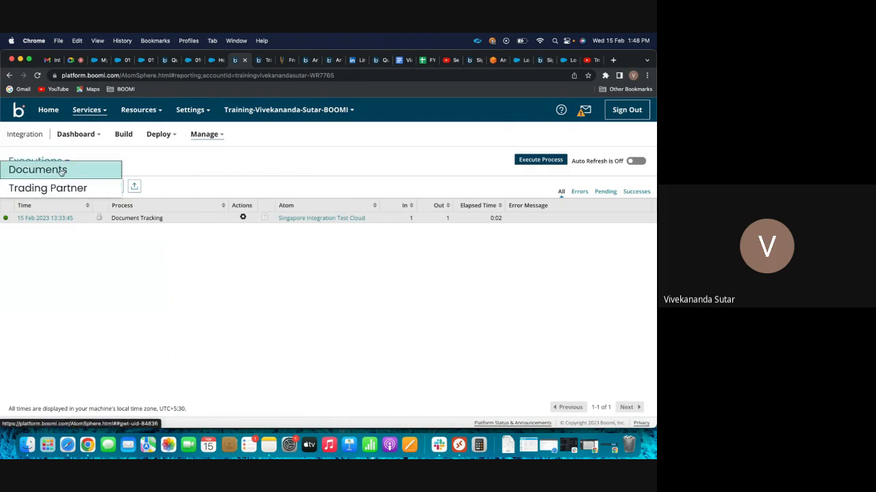
click(61, 171)
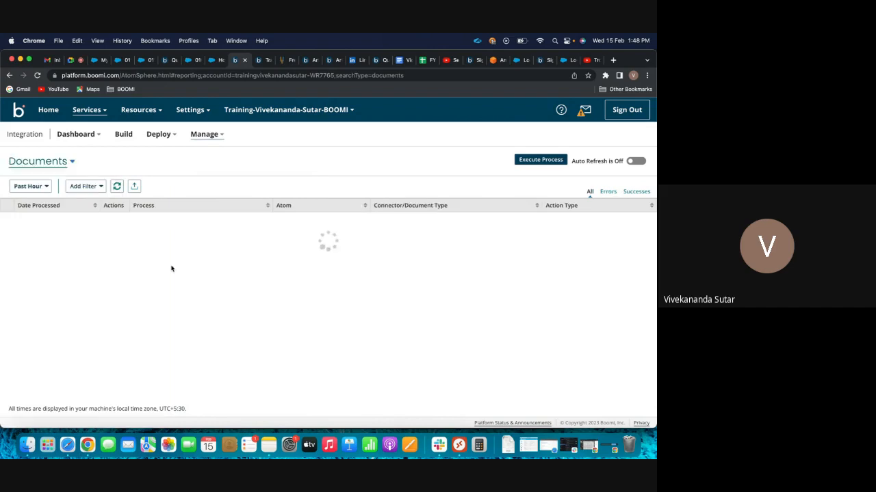
click(98, 186)
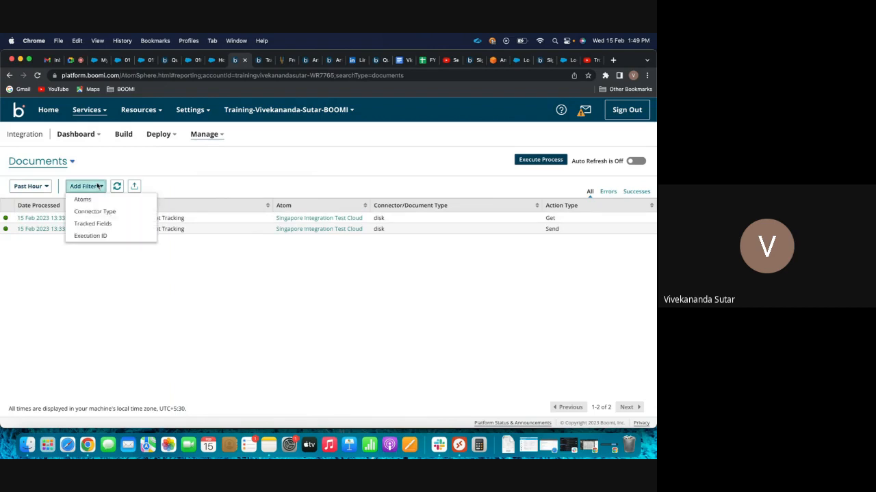
click(102, 225)
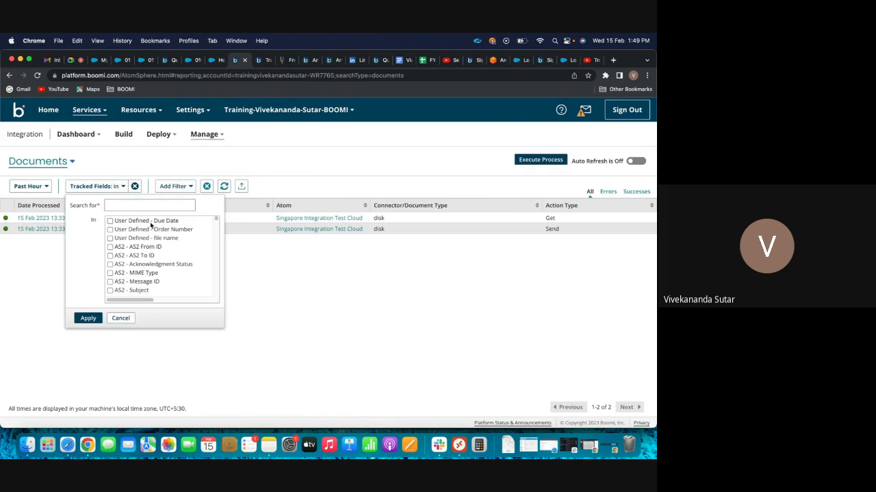
click(110, 238)
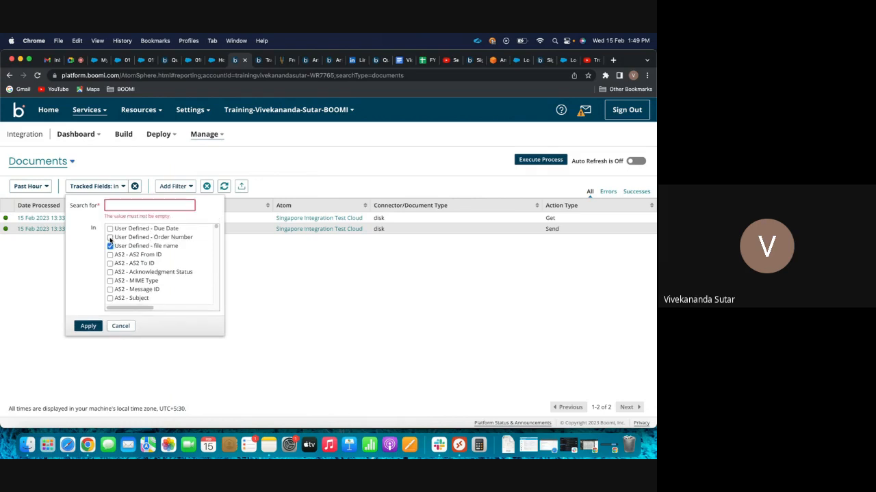
click(139, 206)
text(new name2)
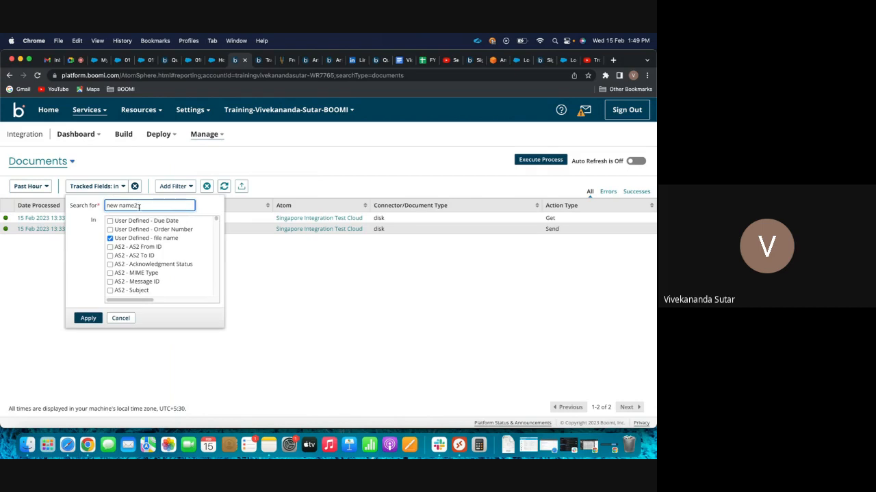
click(88, 319)
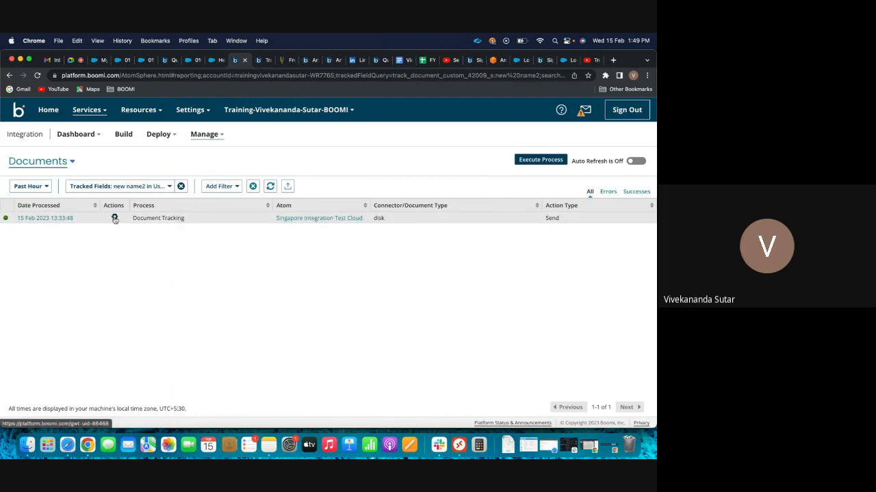
View the details of the filtered Document Tracking document, close them, and remove the Tracked Fields filter
click(59, 218)
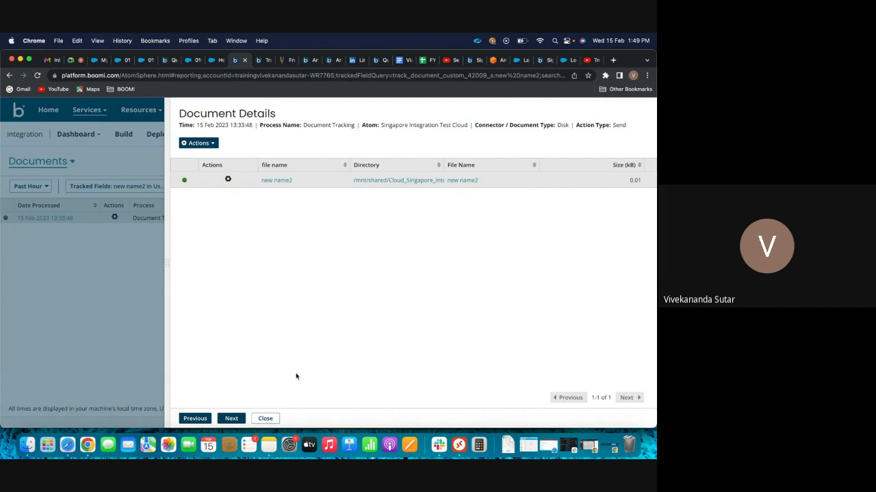
click(266, 418)
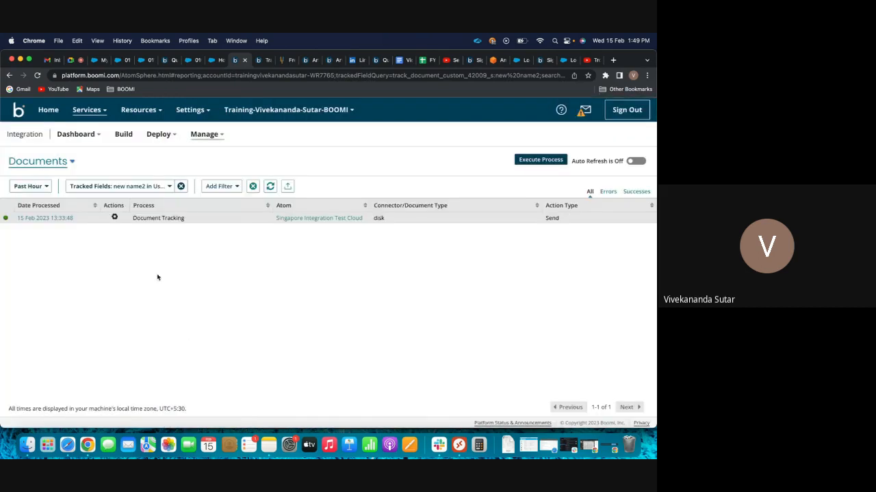
click(180, 186)
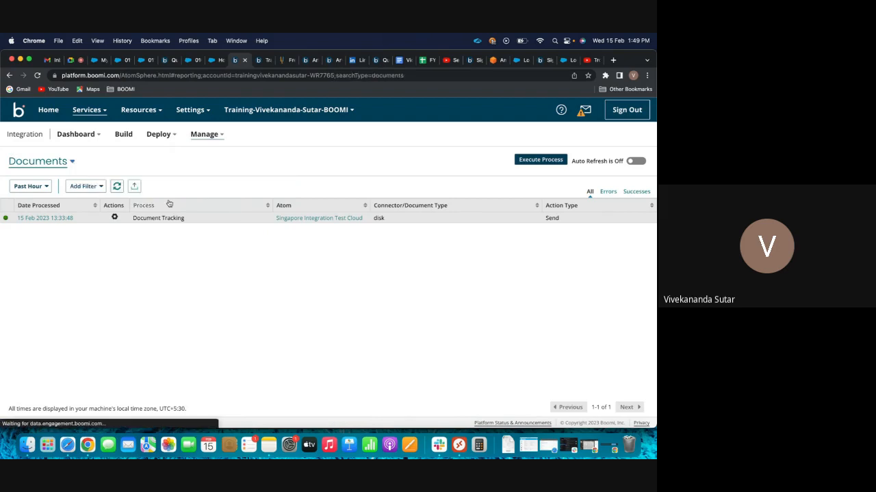
Review the user-defined and connector fields available for a Tracked Fields filter and cancel the filter without applying it
click(95, 188)
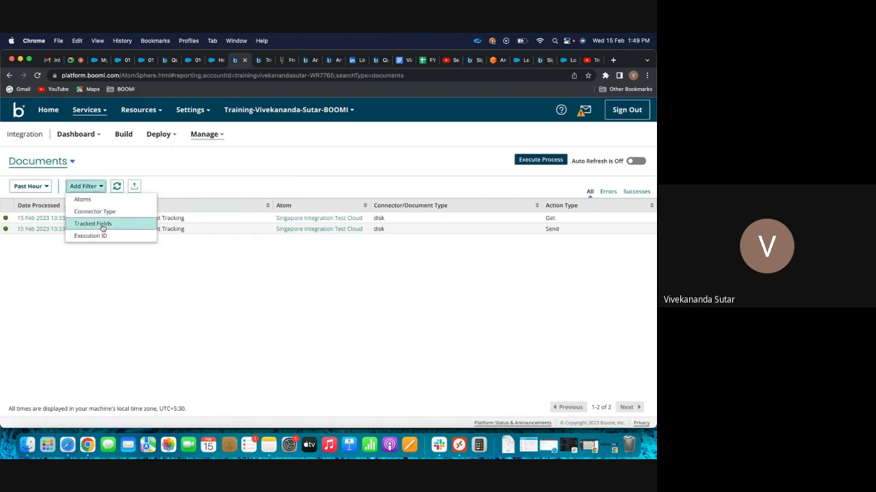
click(102, 226)
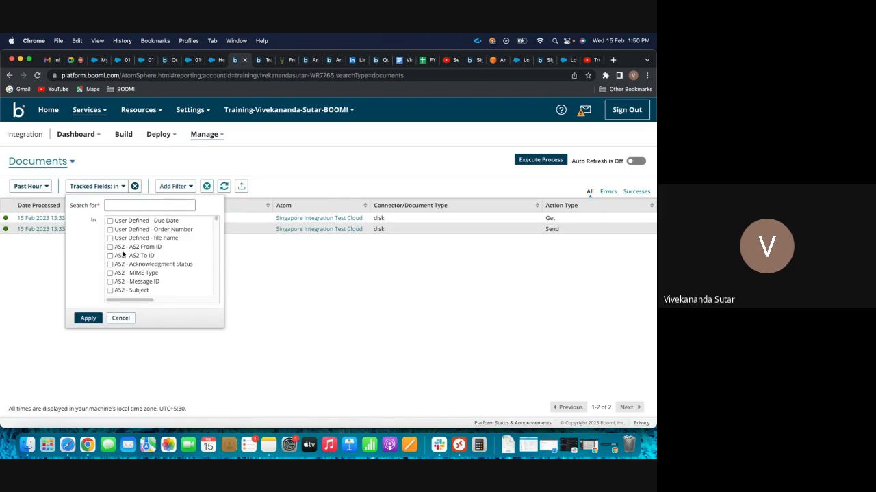
scroll(140, 273, down, 2)
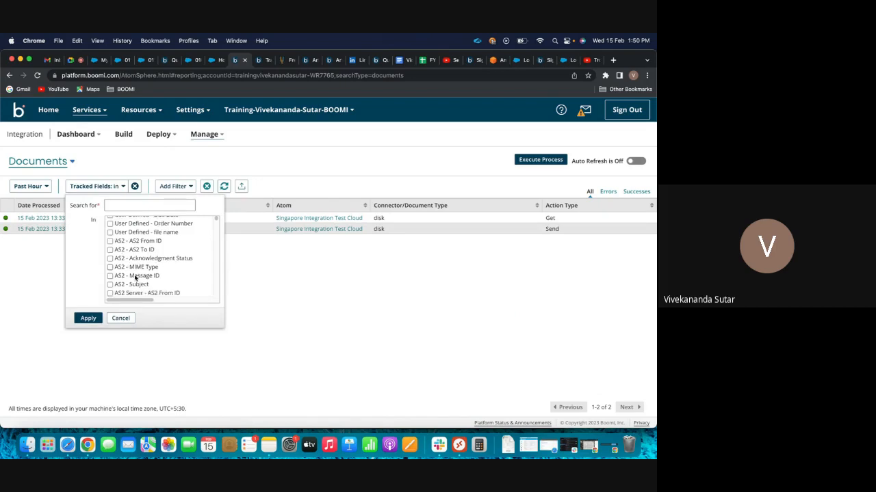
scroll(143, 287, up, 2)
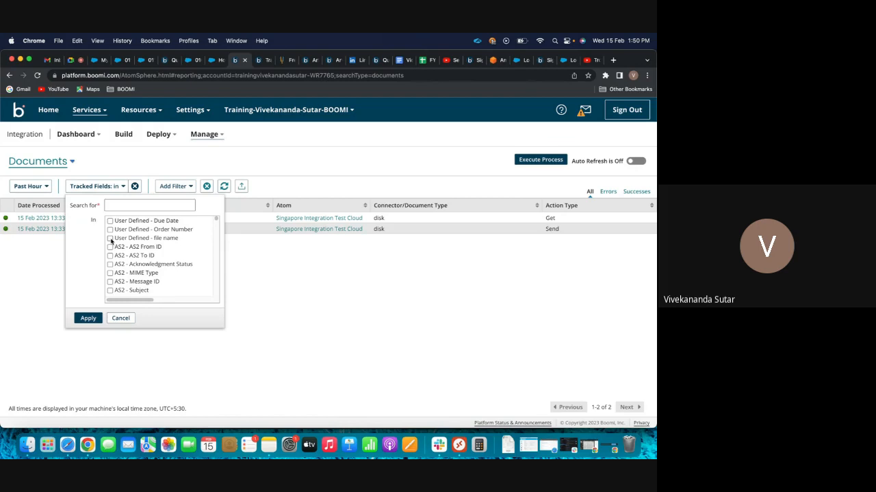
click(125, 321)
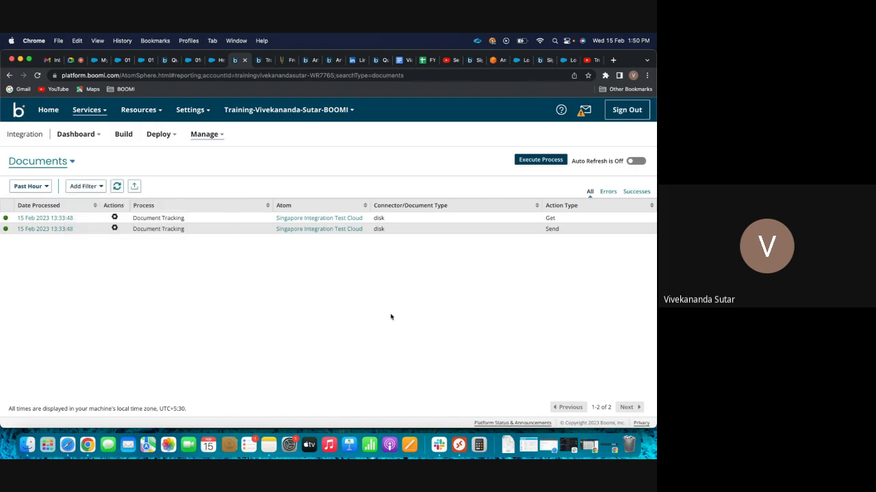
click(75, 60)
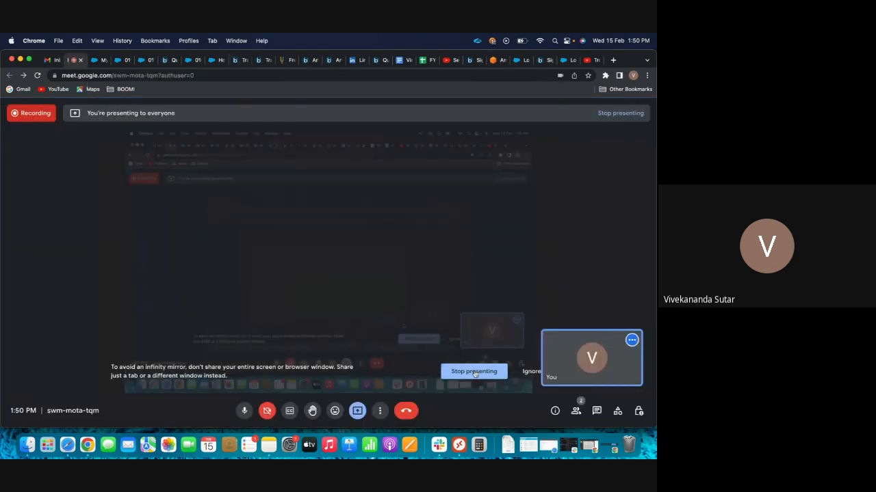